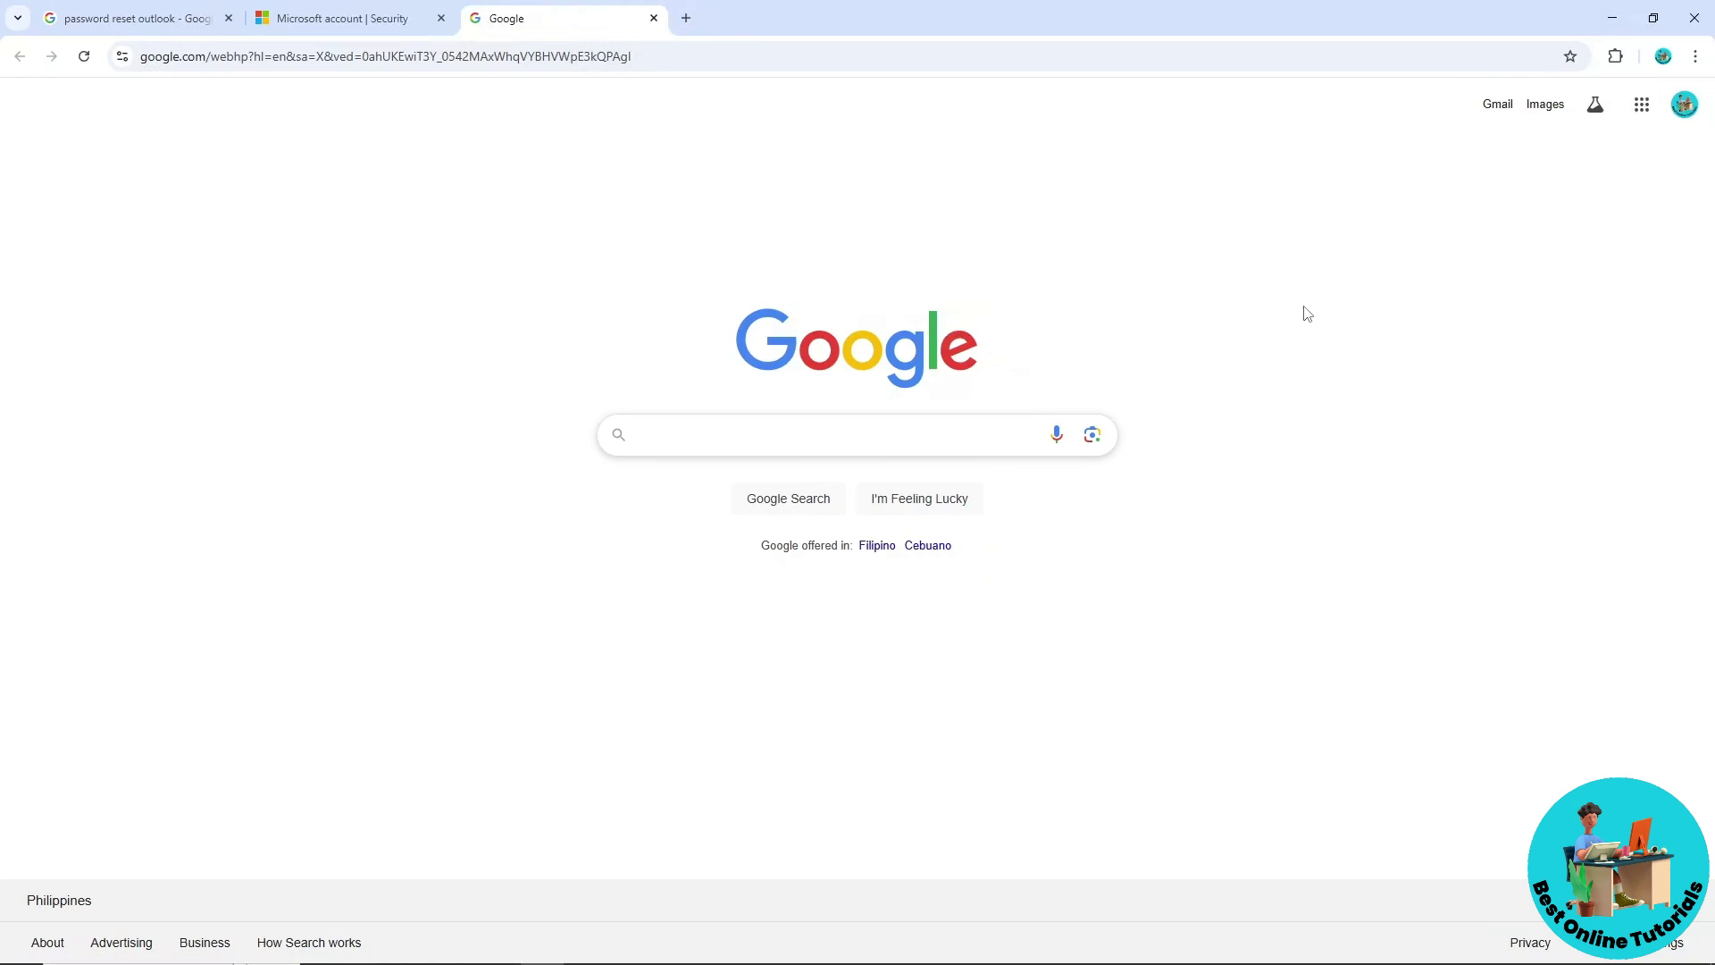
- Go to Chrome's Privacy and security settings via the three-dot menu's Settings
left_click(1696, 57)
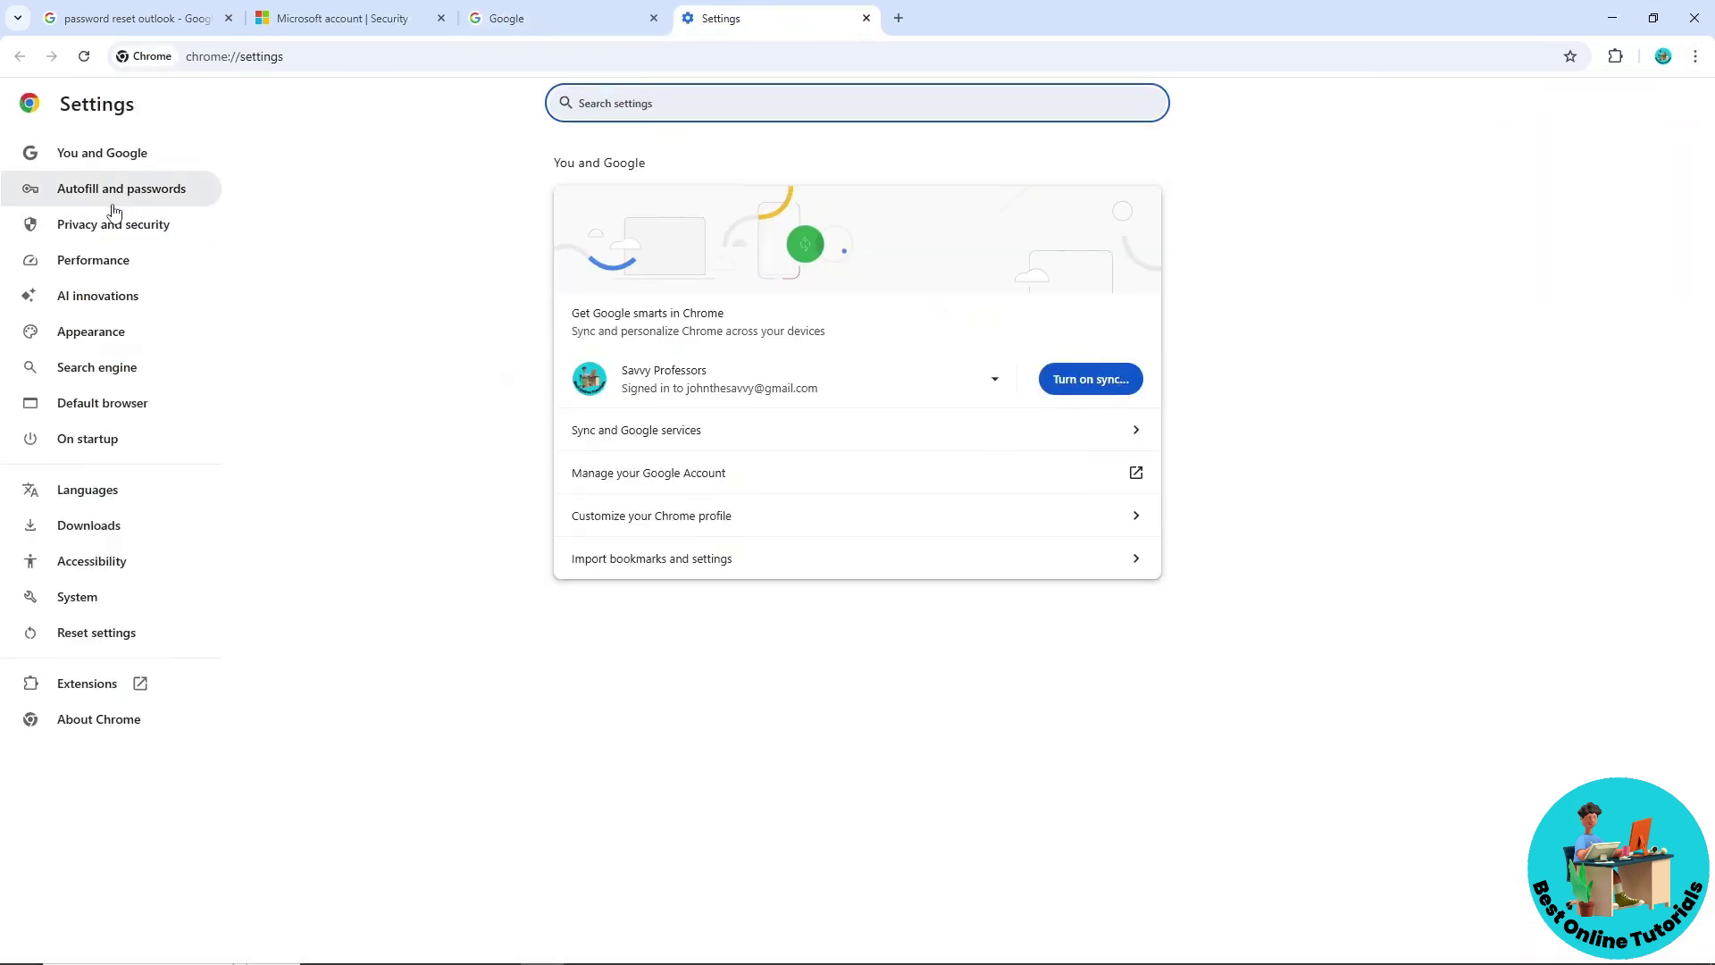
left_click(107, 229)
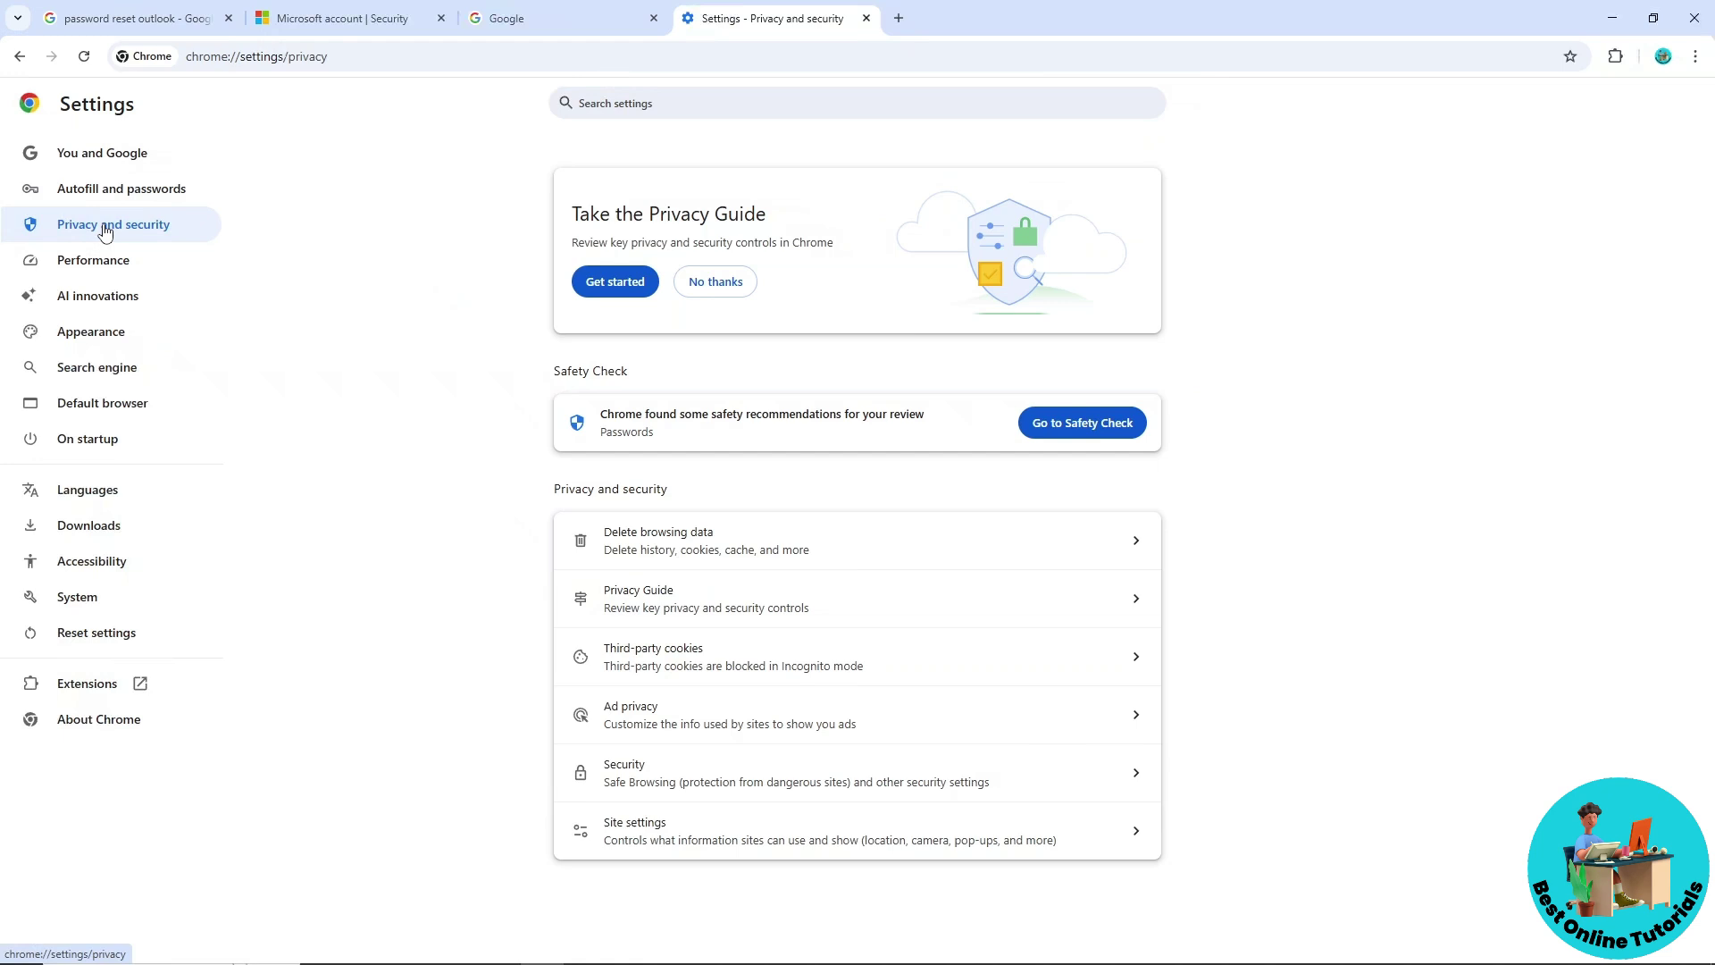
- Set Delete browsing data to All time for history, cookies and cached files
left_click(651, 540)
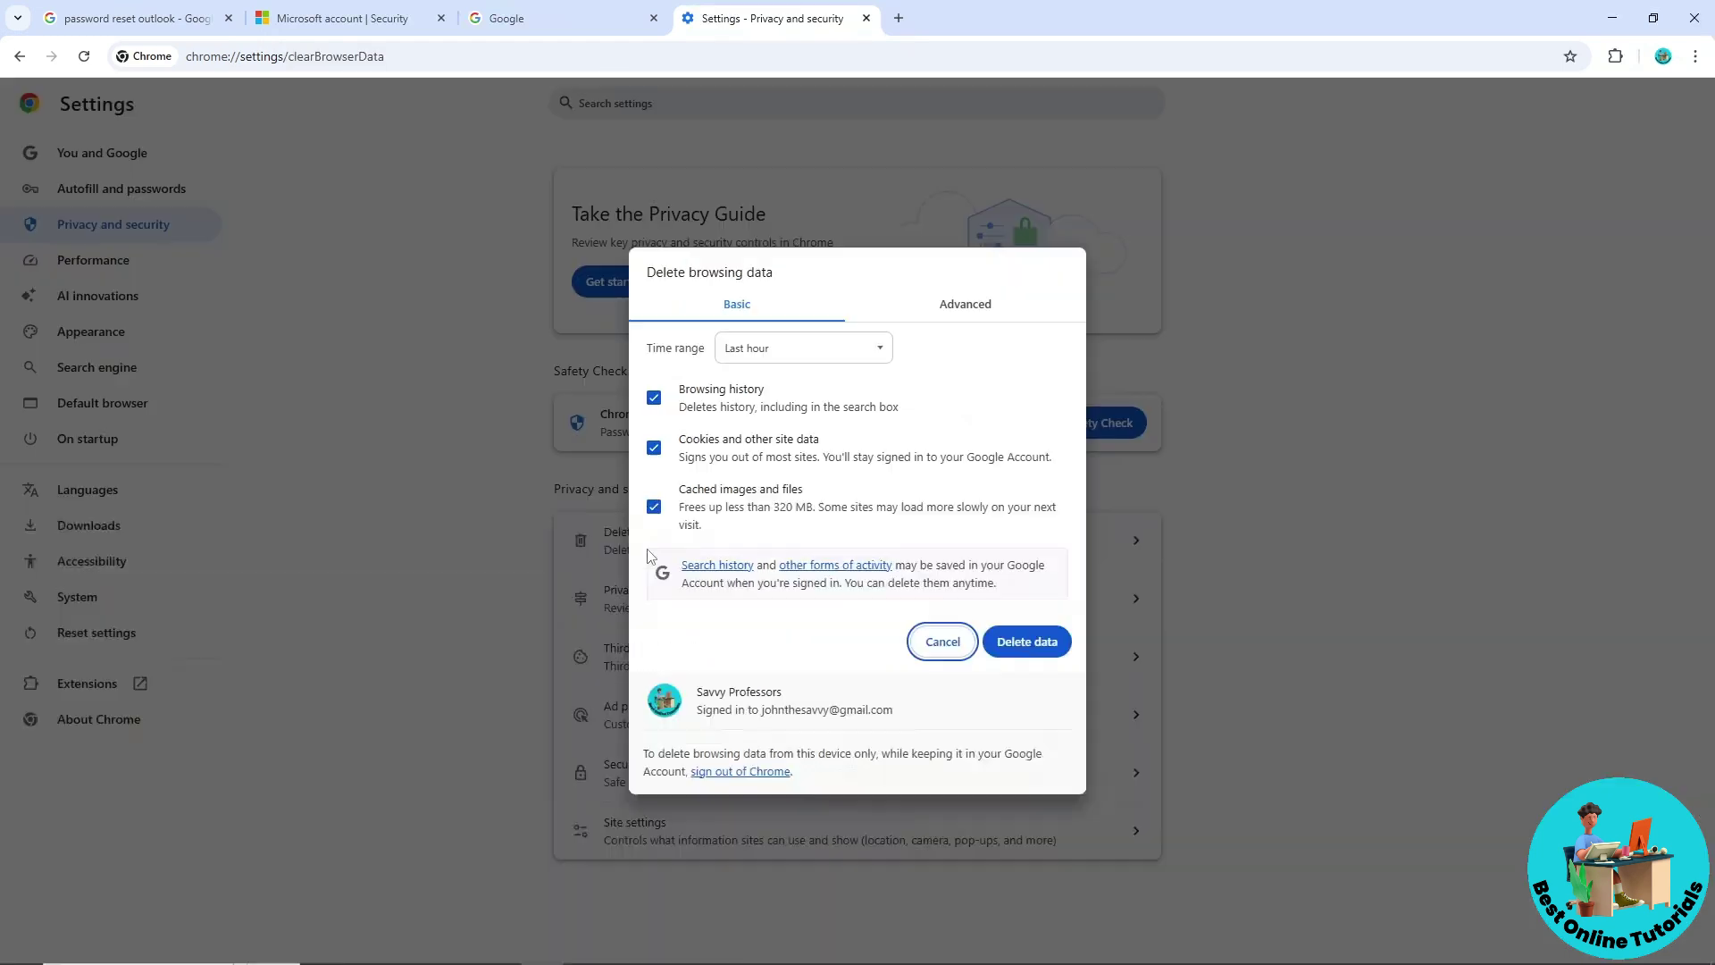
left_click(801, 347)
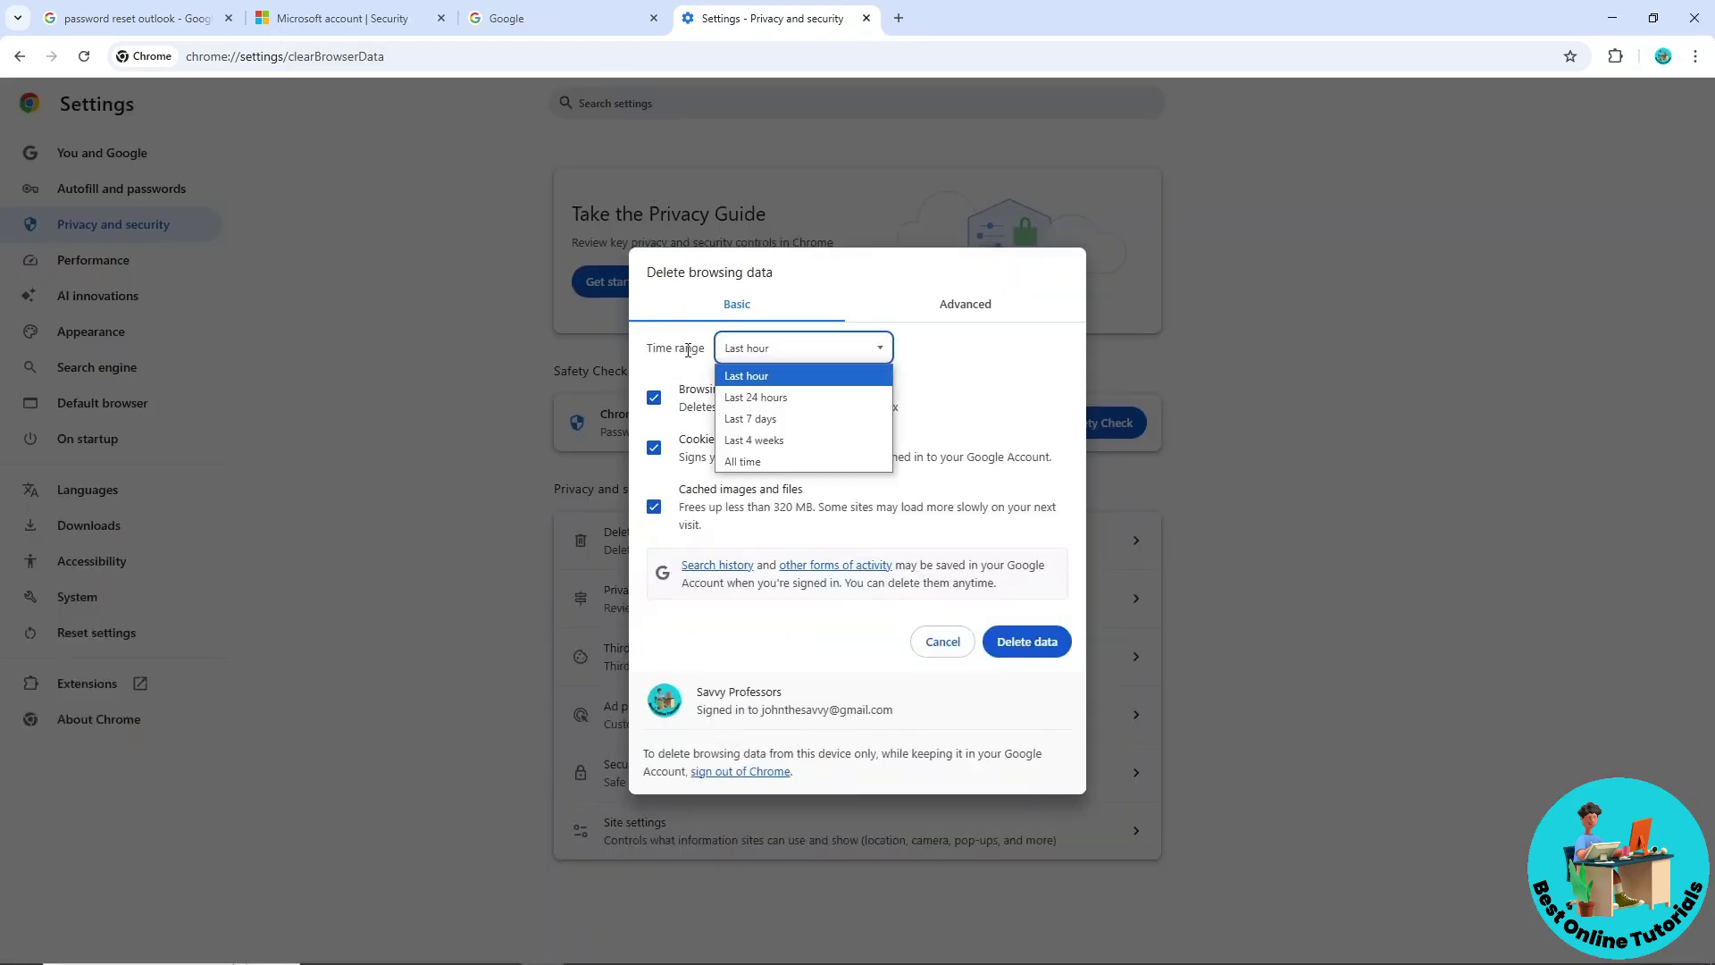
left_click(751, 465)
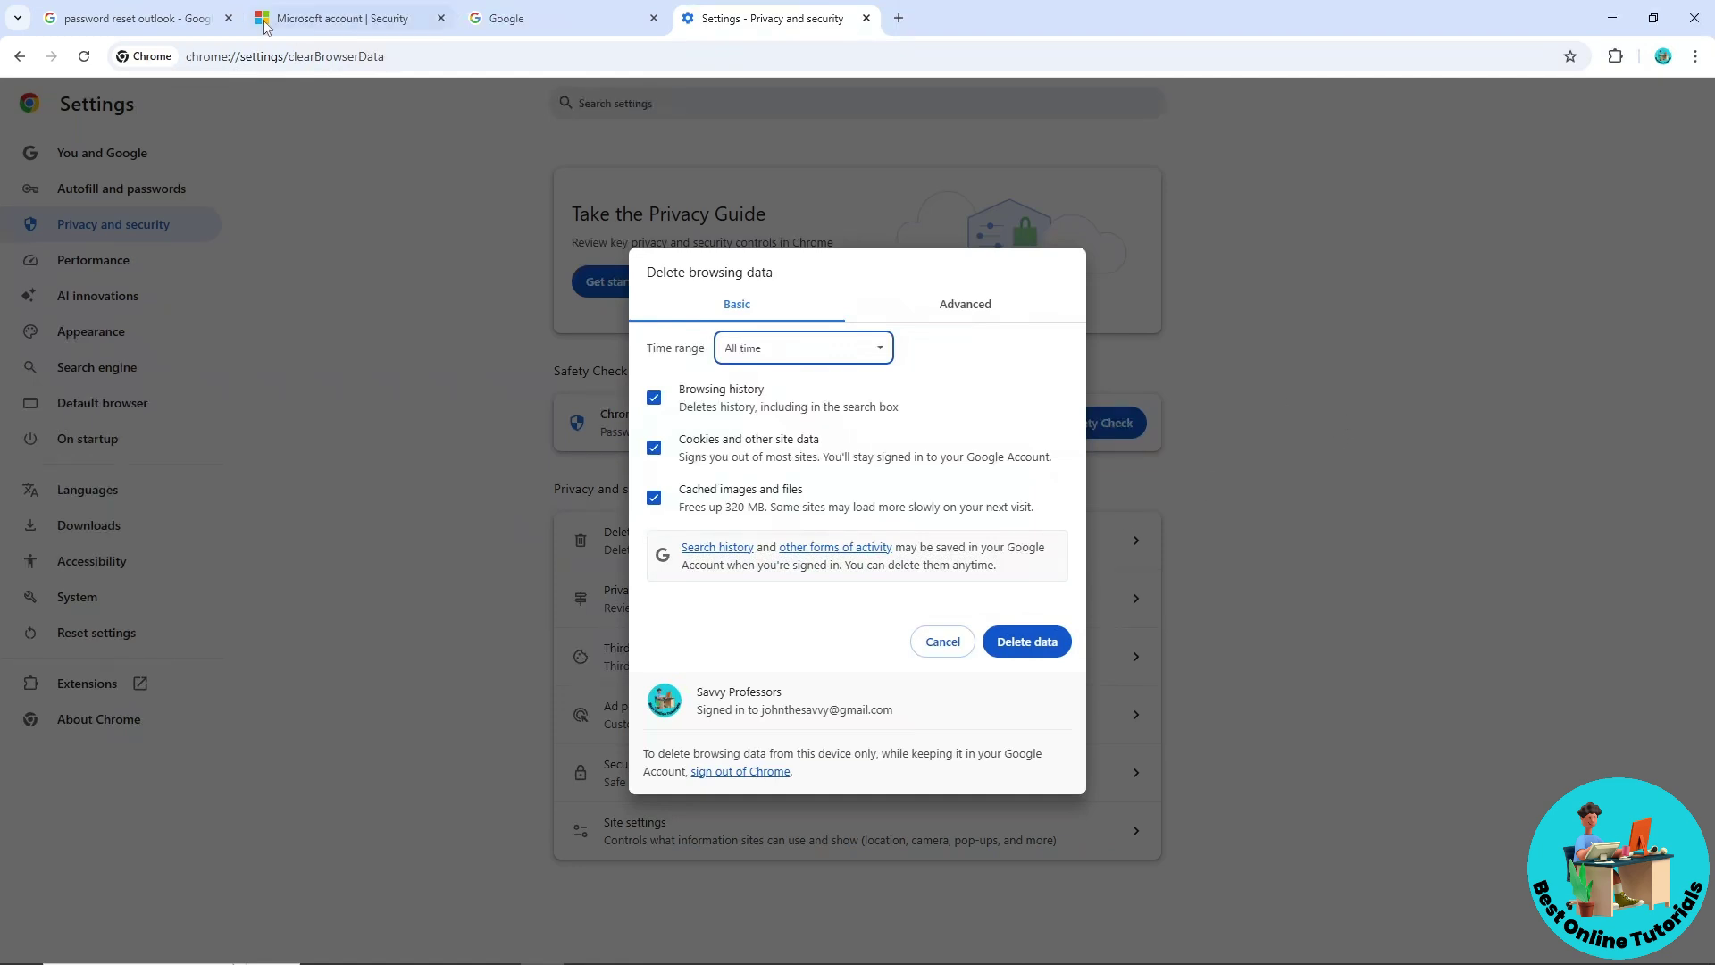
- Rerun the 'password reset outlook' search and open 'Change your password in Outlook.com'
left_click(159, 8)
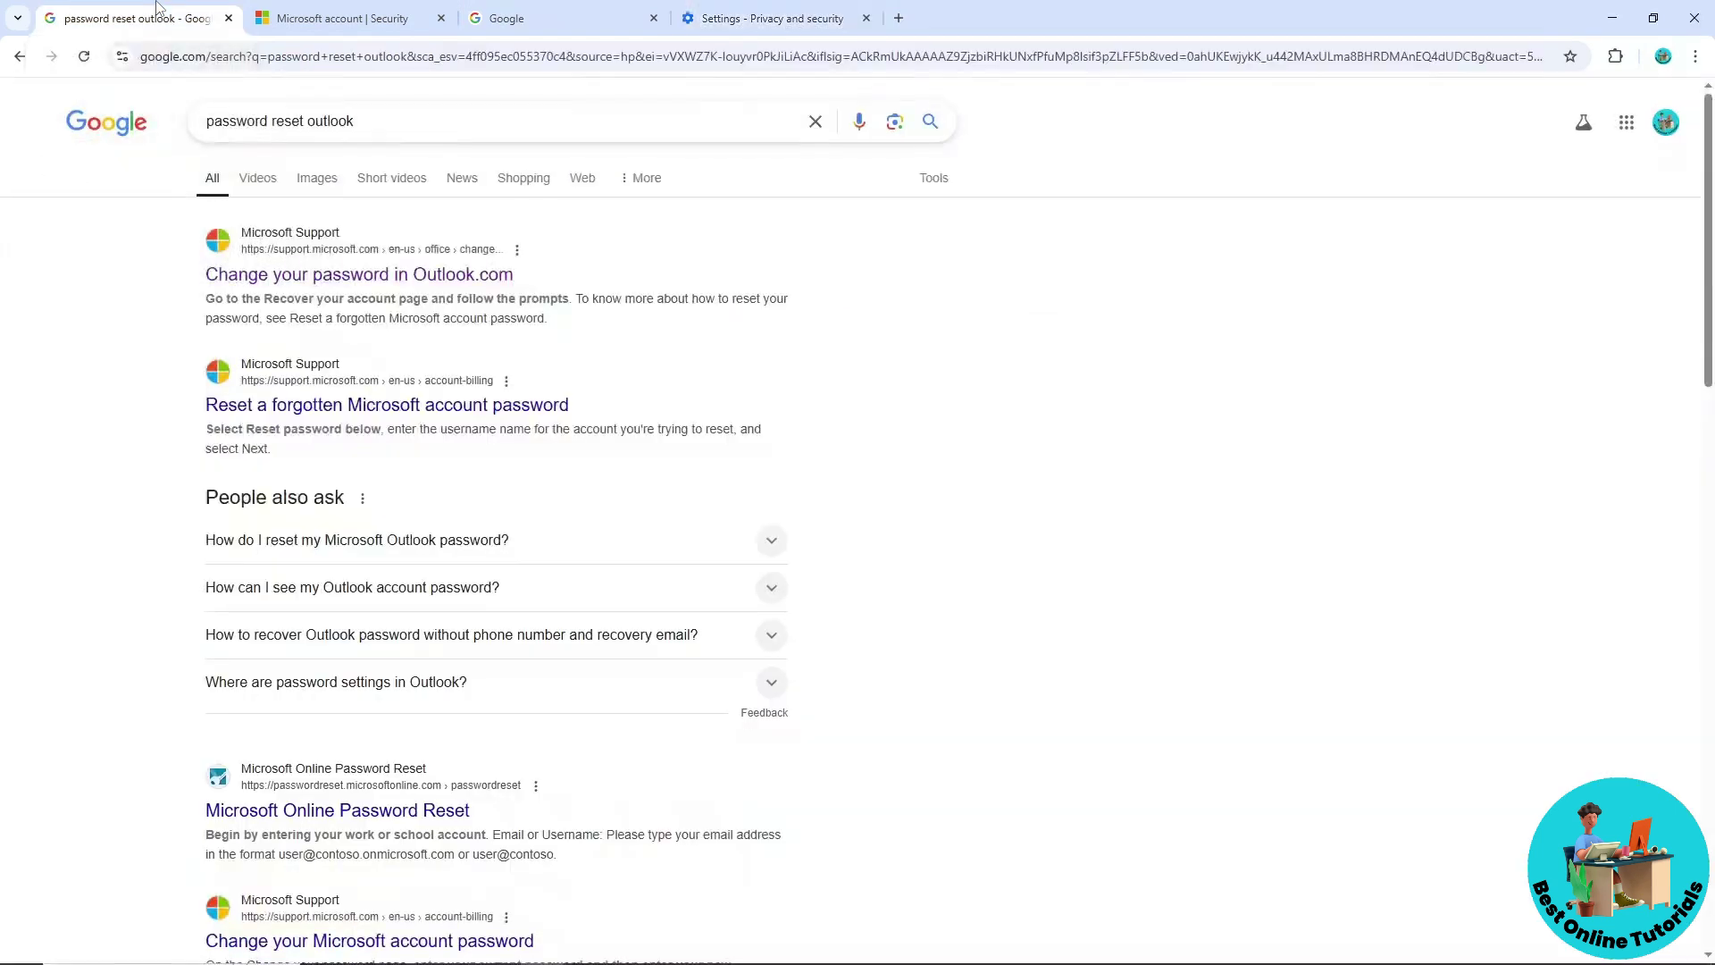
left_click(321, 119)
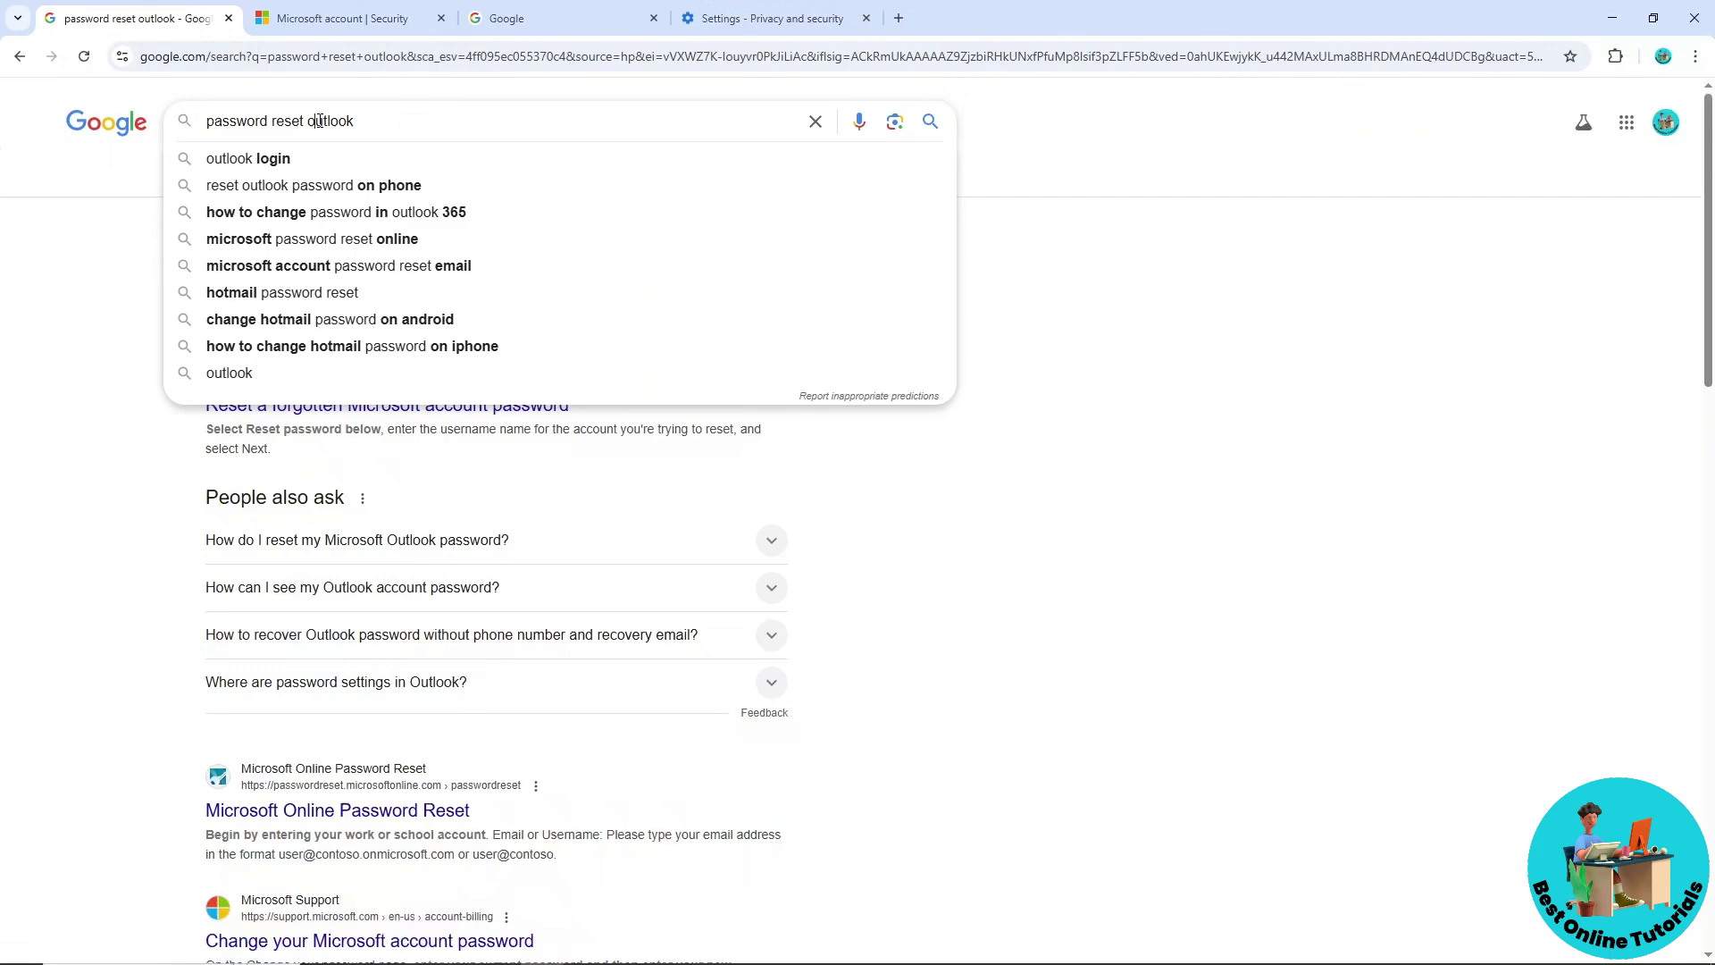
key("Return")
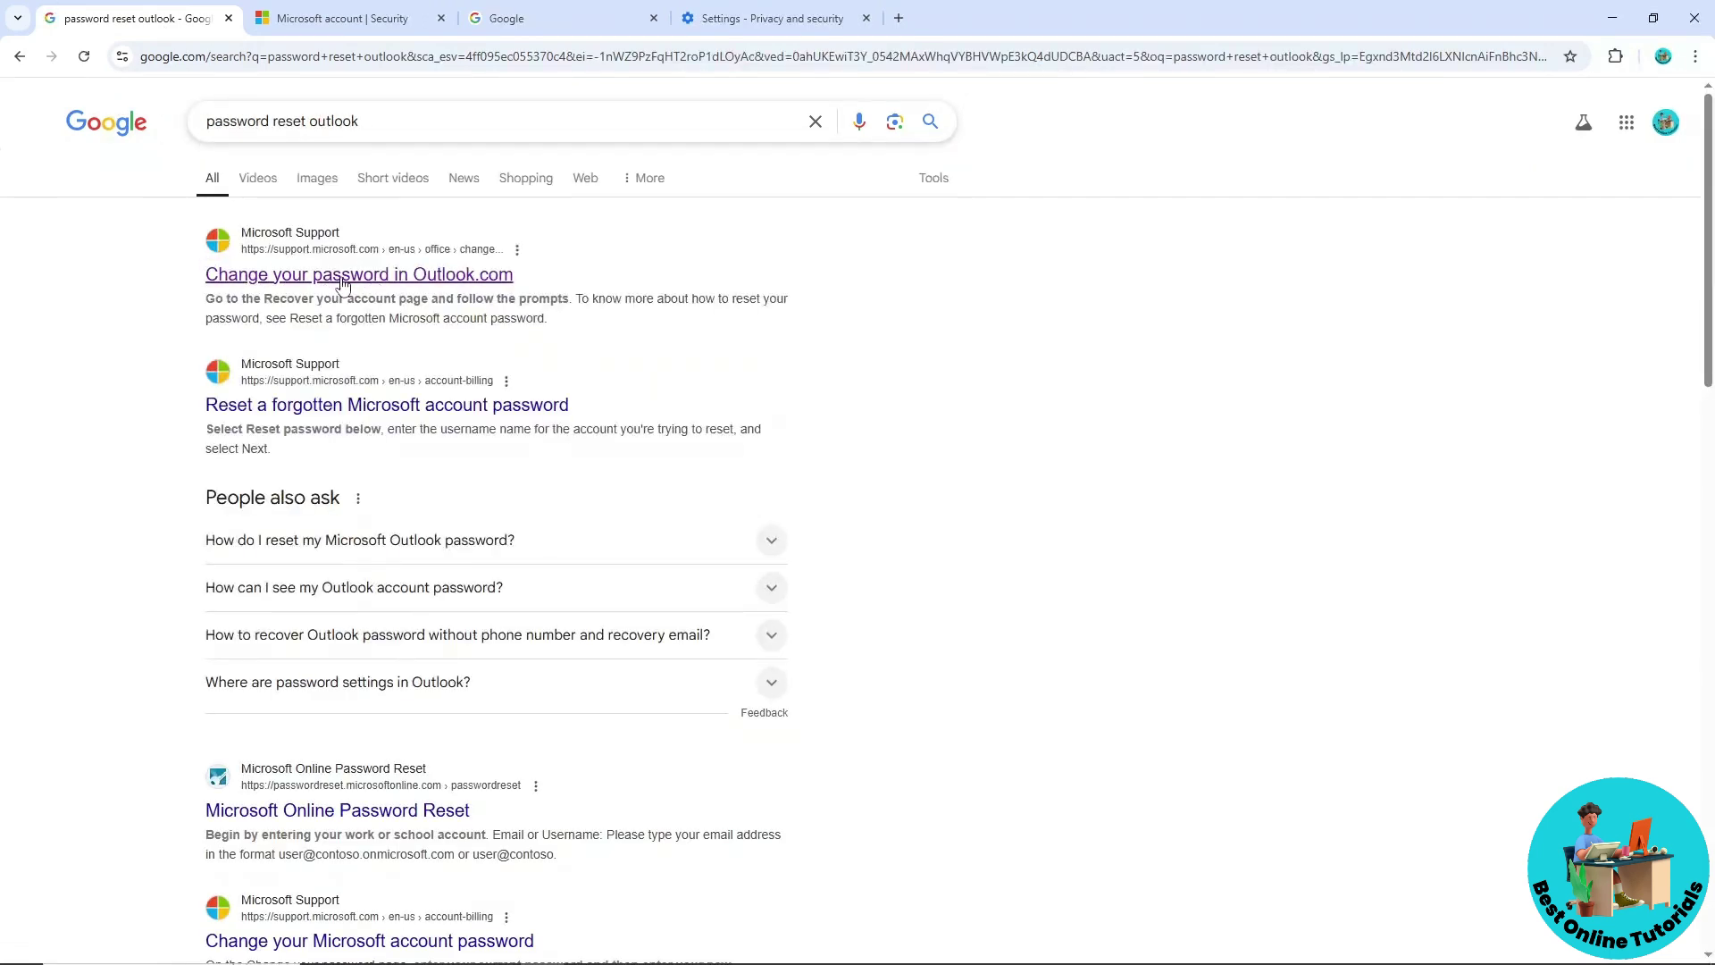
left_click(335, 274)
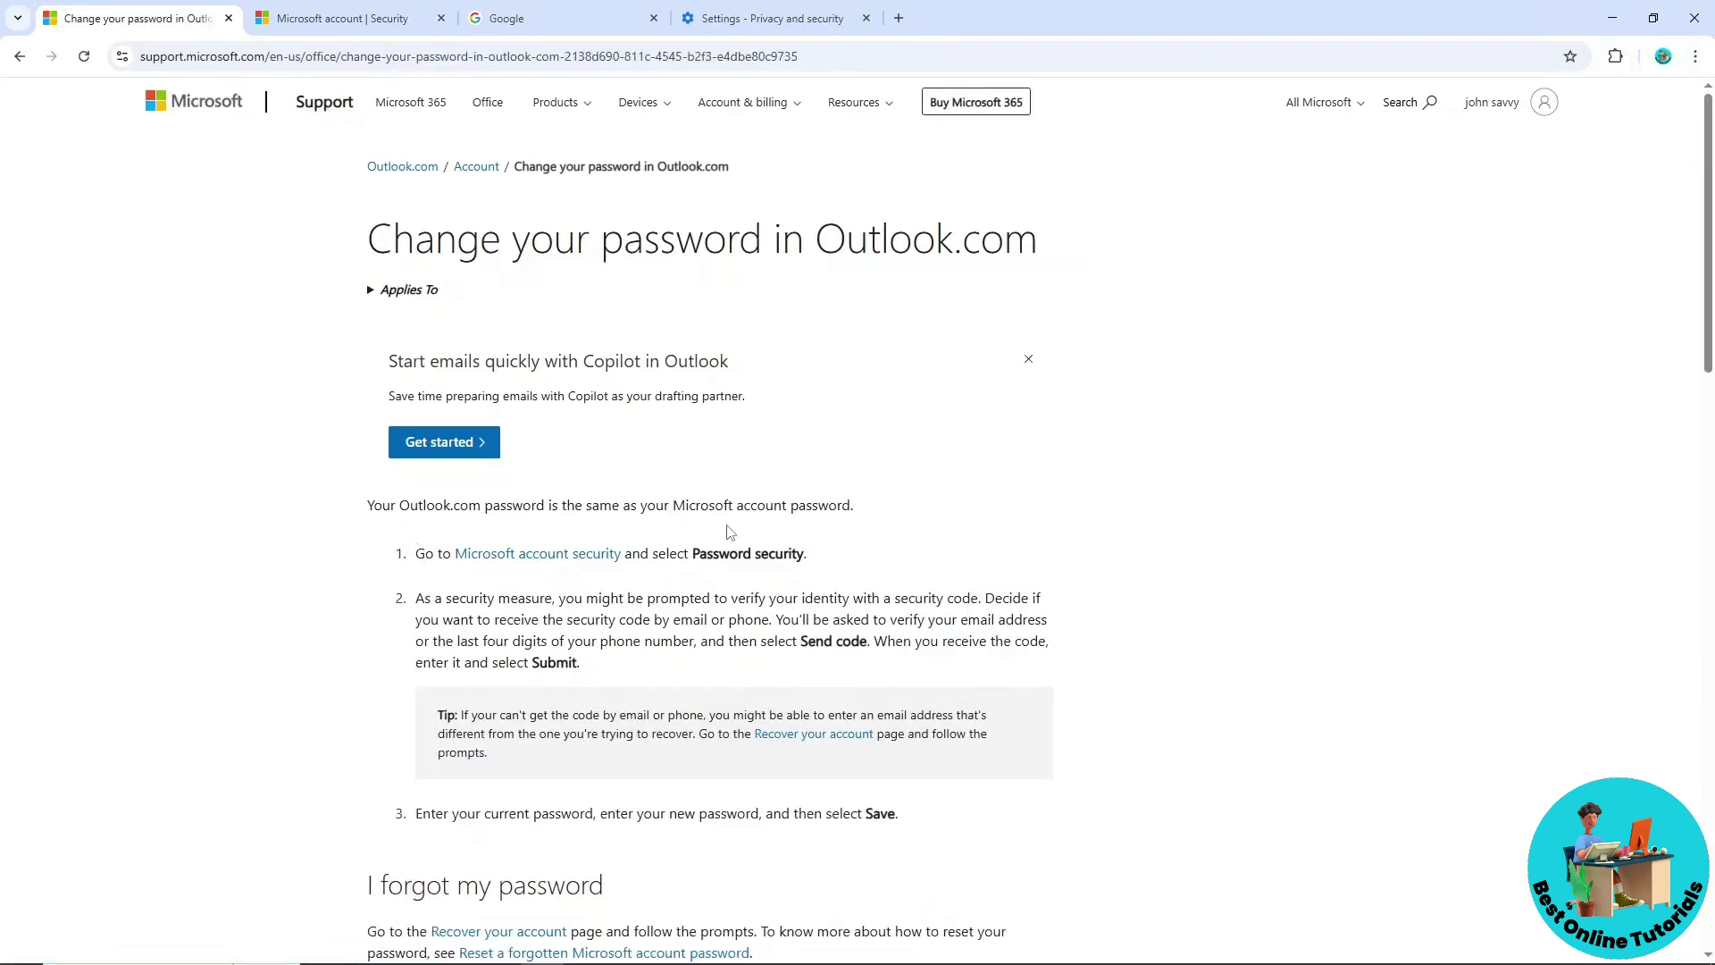
- Follow the Microsoft account security link and choose Change password on the Security page
left_click(536, 554)
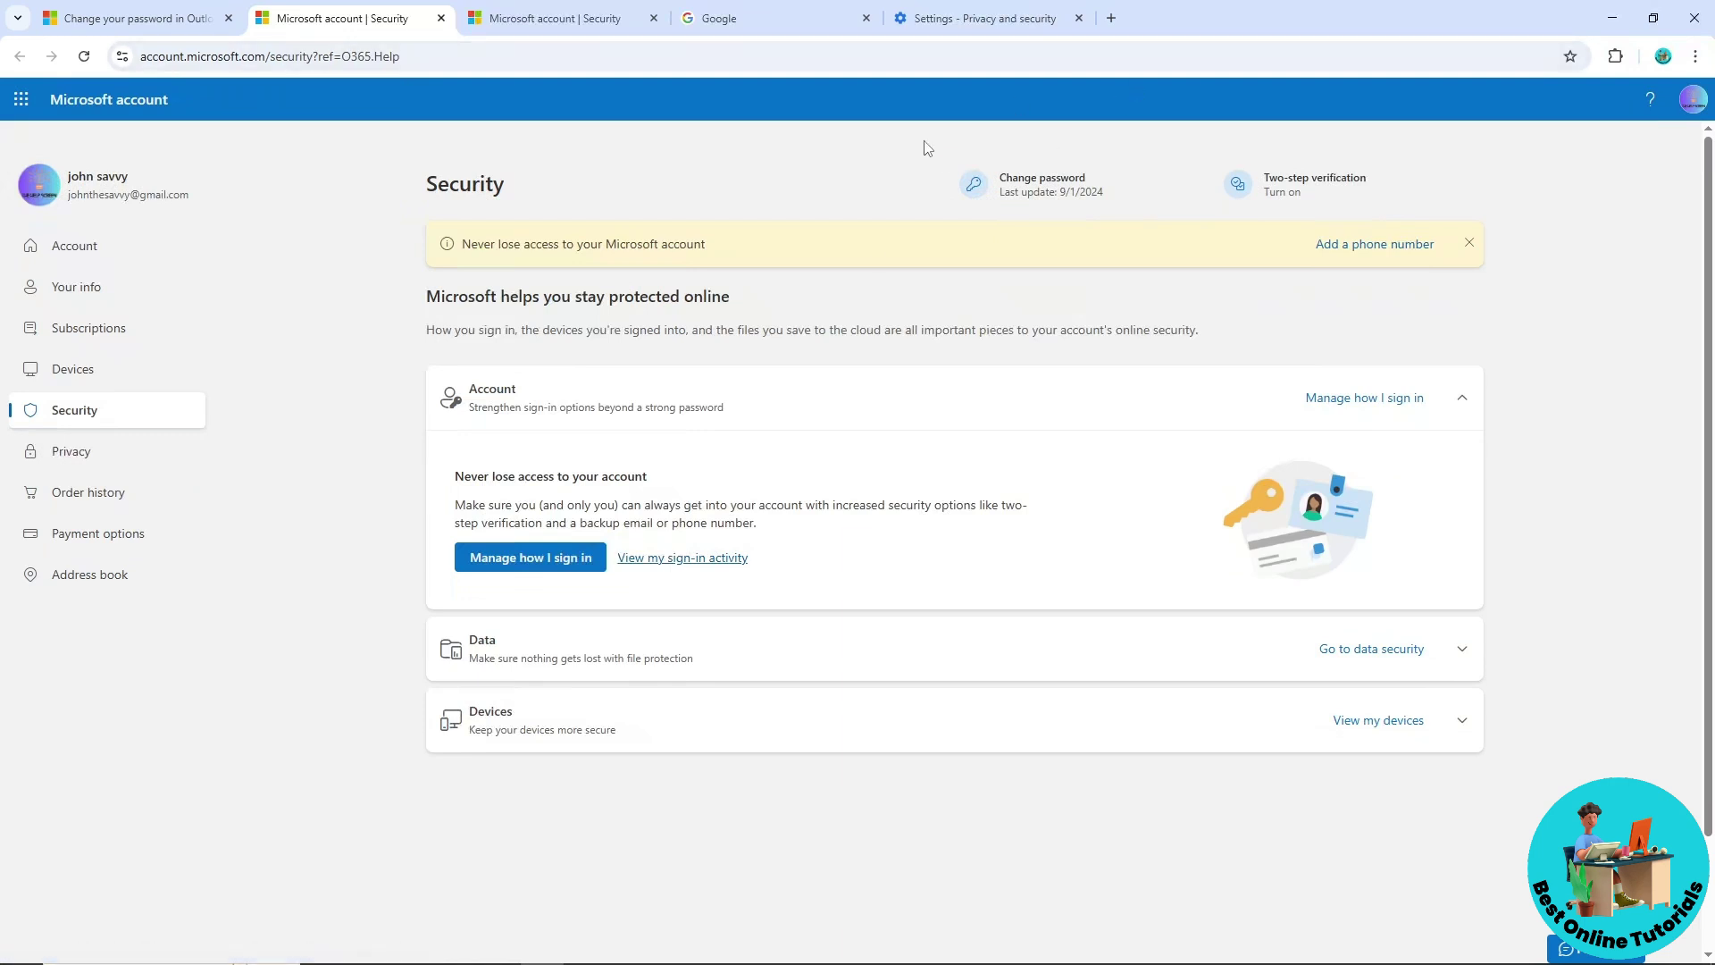
left_click(1023, 184)
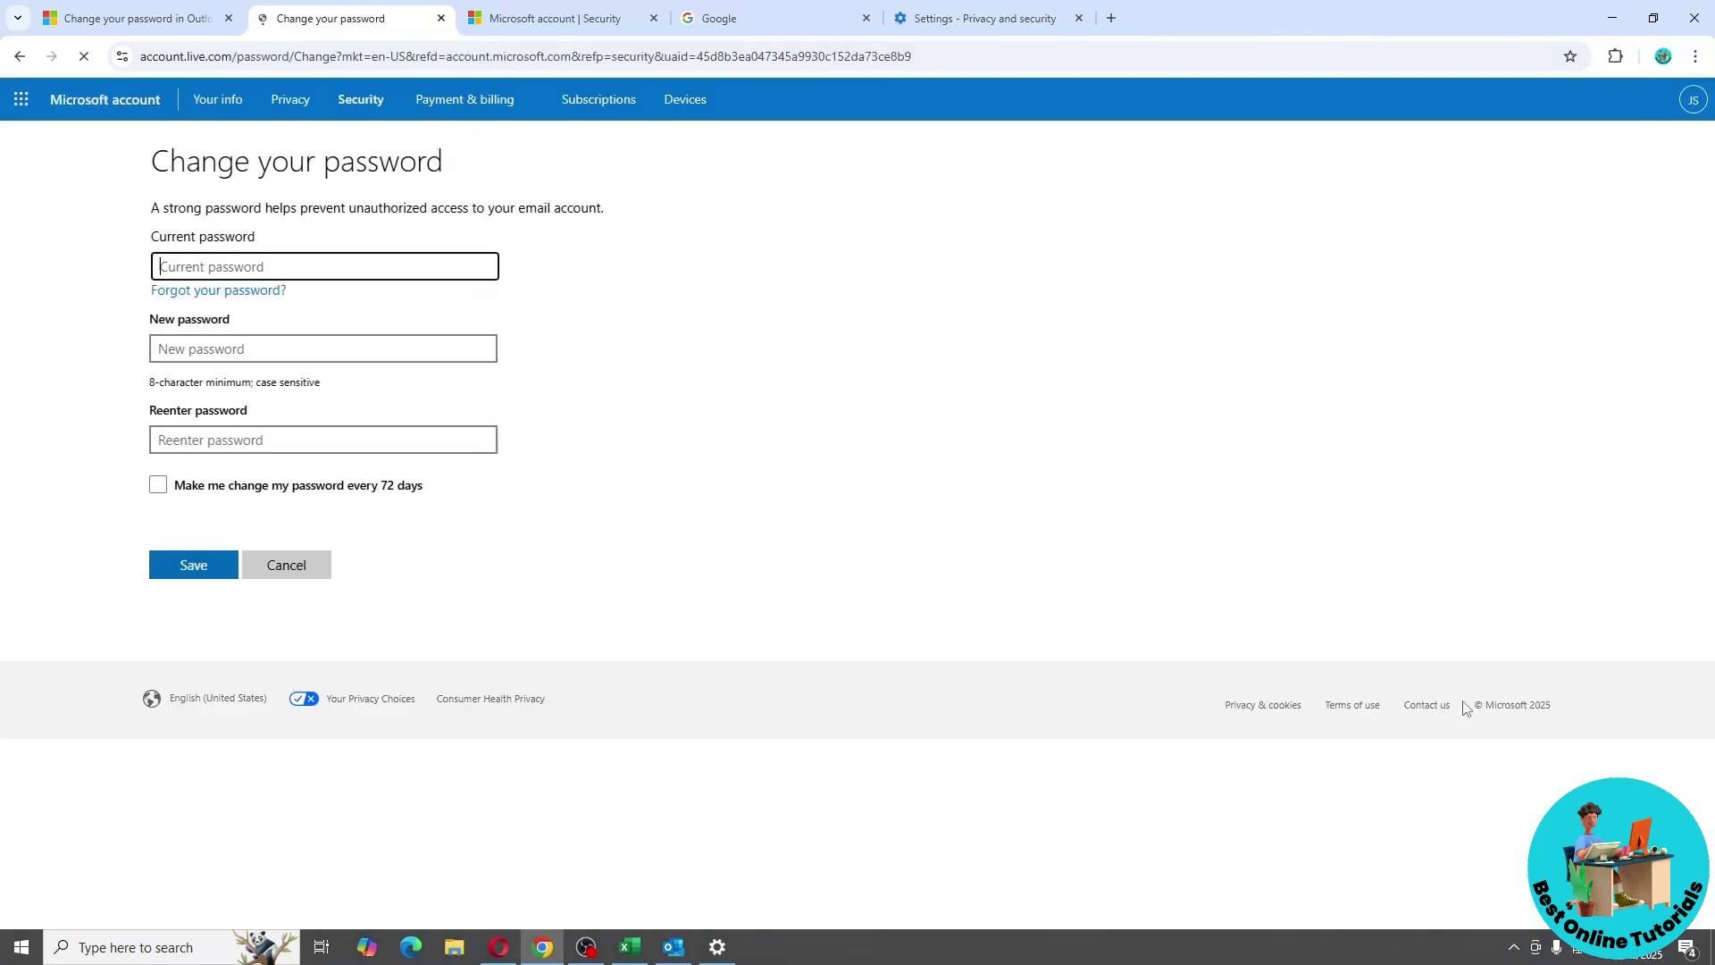